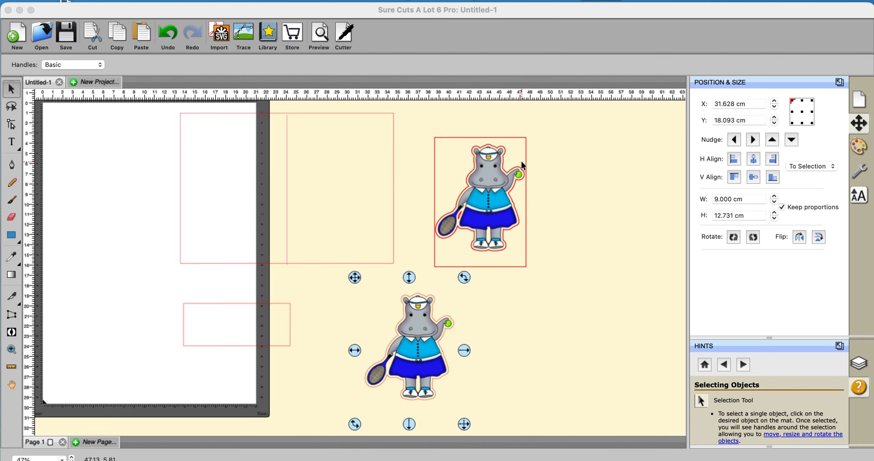
Step: Move the lower hippo copy onto the card rectangle, beside its fold line, at about X 25.37 cm, Y 1.17 cm
click(439, 316)
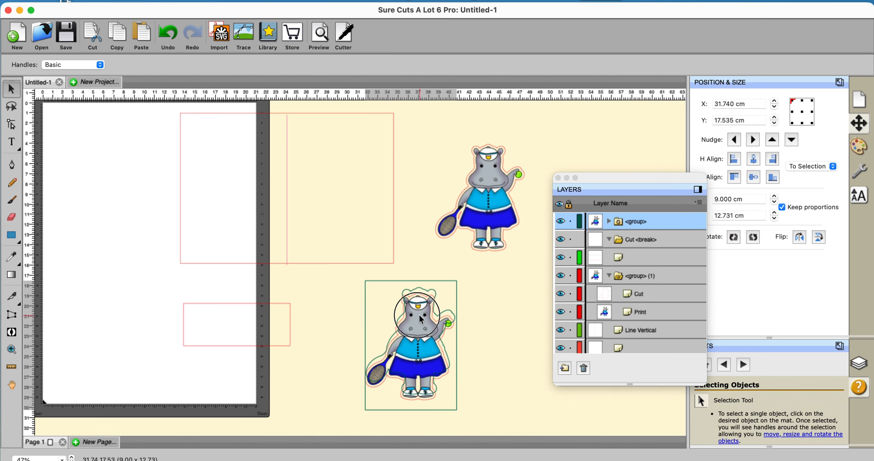
drag(439, 316, 459, 318)
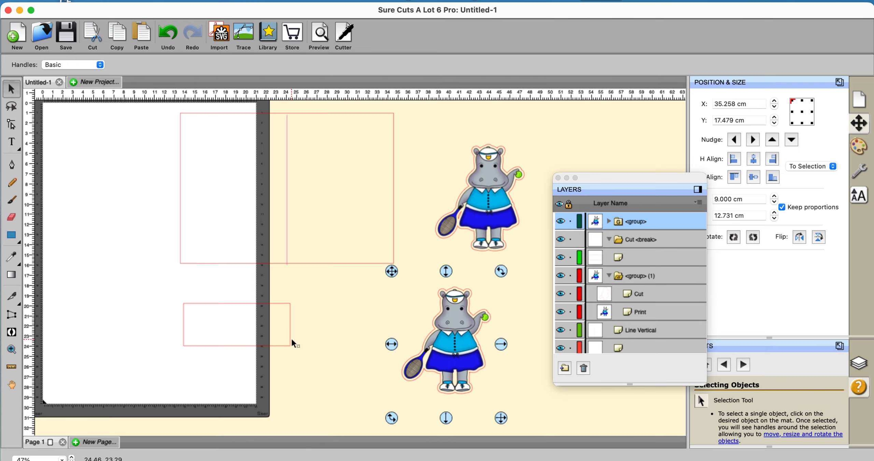
drag(461, 360, 361, 193)
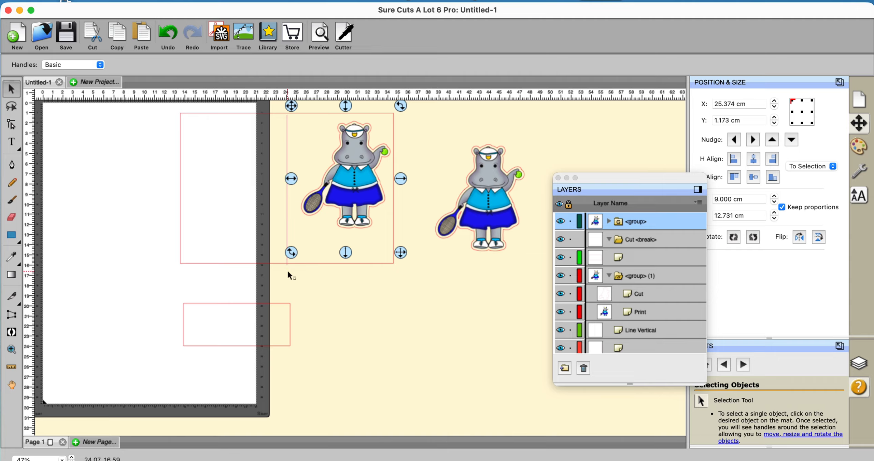
click(307, 306)
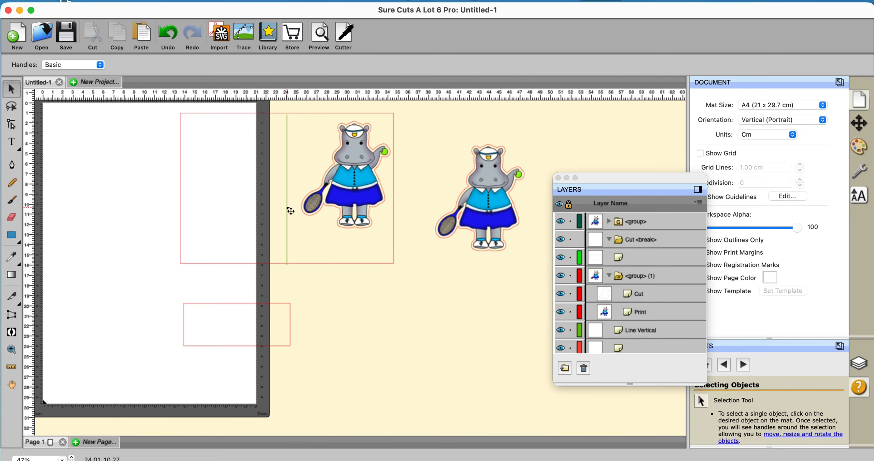
Step: Lock the vertical fold line in the middle of the card
click(290, 211)
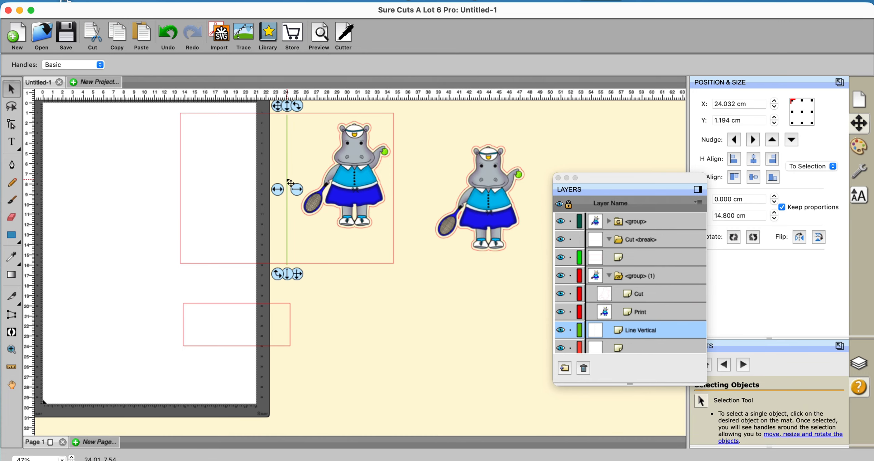
click(571, 330)
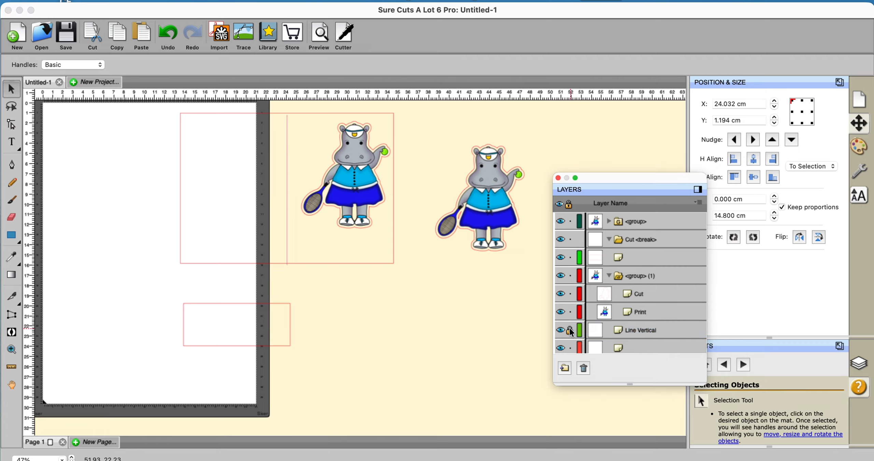
click(409, 339)
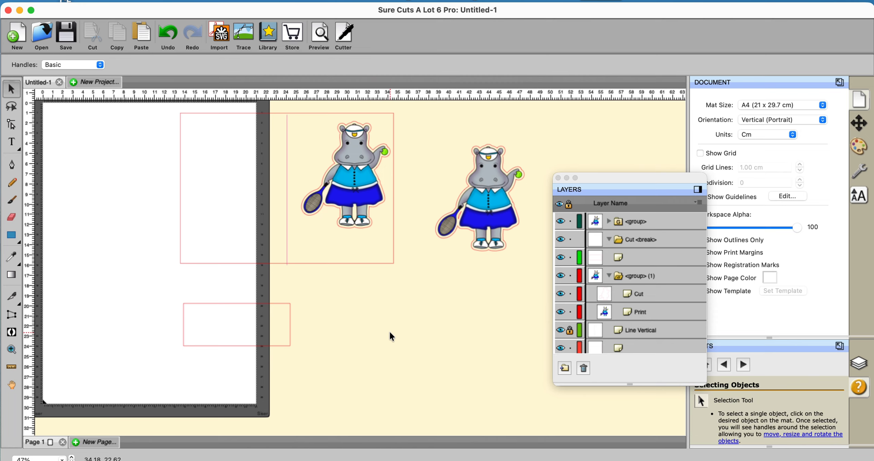
Step: Hide the print image in the card hippo's group and nudge the group up to about Y 0.37 cm, aligning its outline with the card's upper edge
click(609, 222)
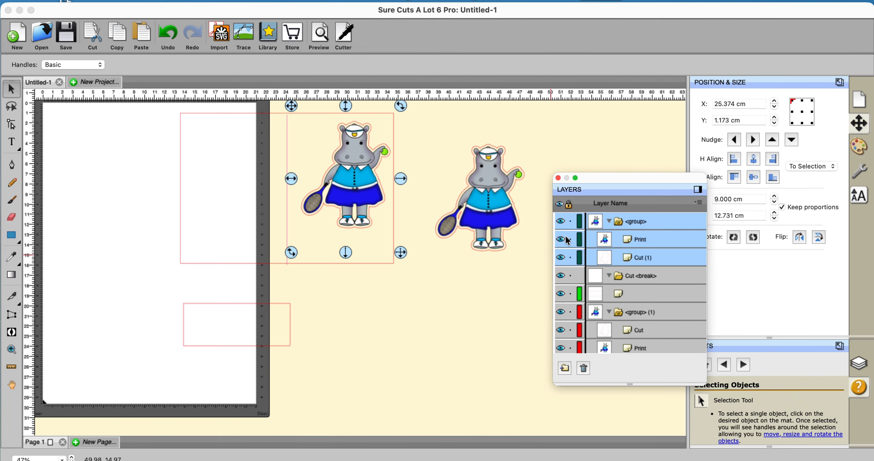
click(563, 239)
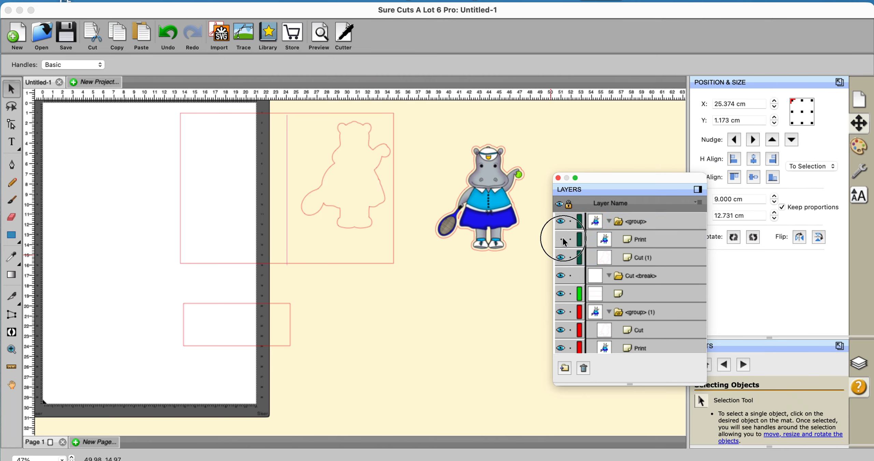
click(378, 210)
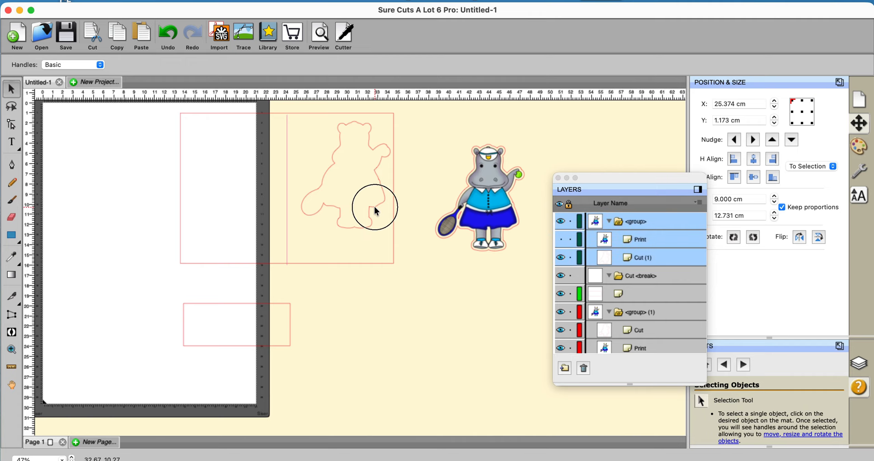
key(Up)
key(Up)
key(Up)
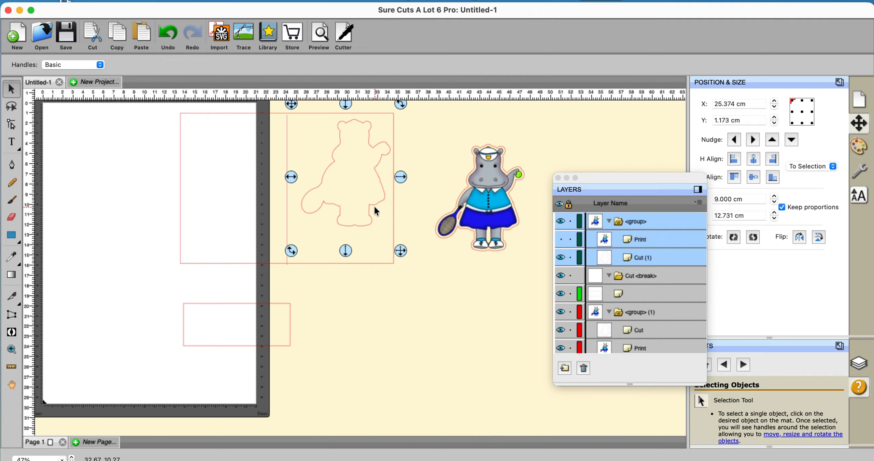
key(Up)
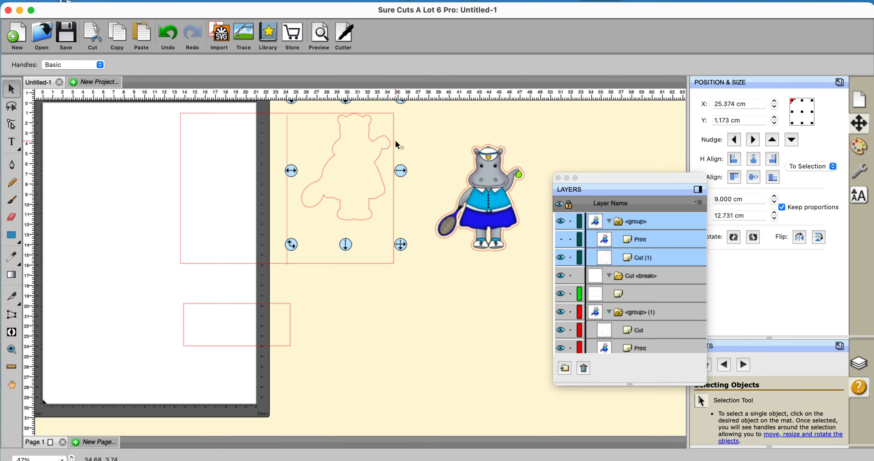
click(562, 240)
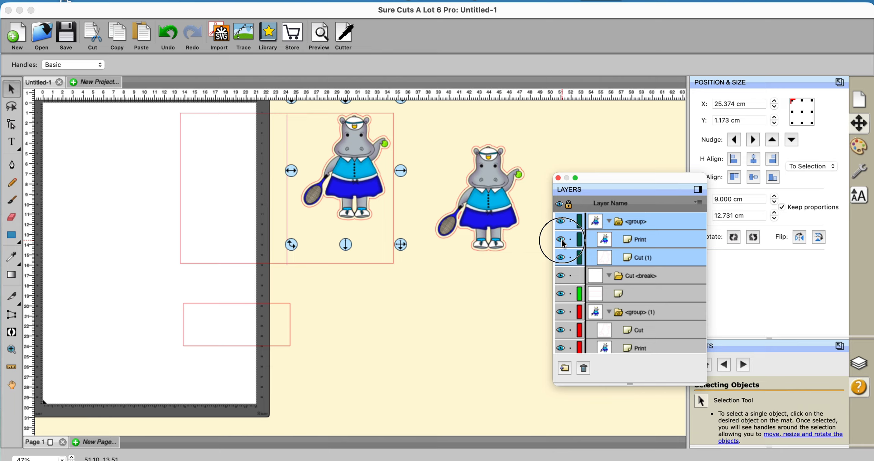
click(561, 239)
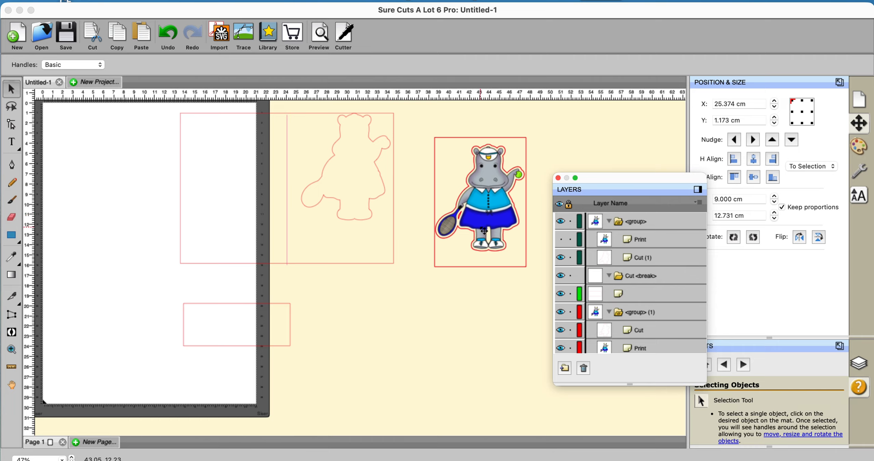
Step: Ungroup the hippo on the card into its separate print image and cut outline
click(610, 222)
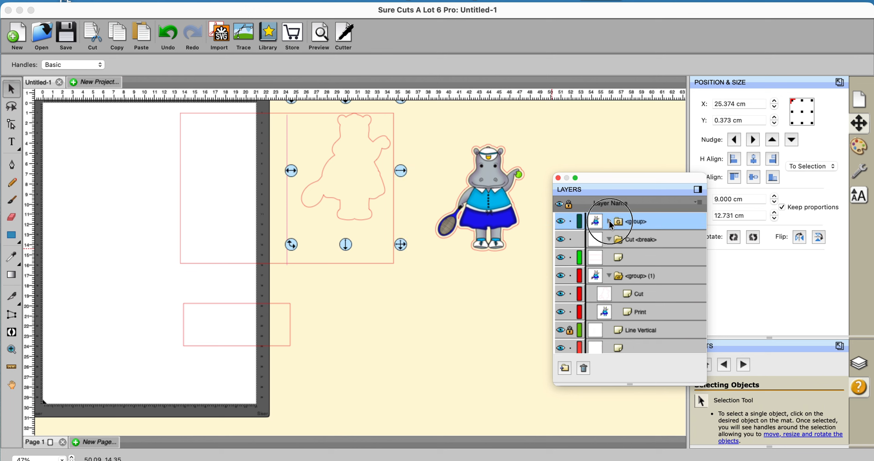
right_click(365, 183)
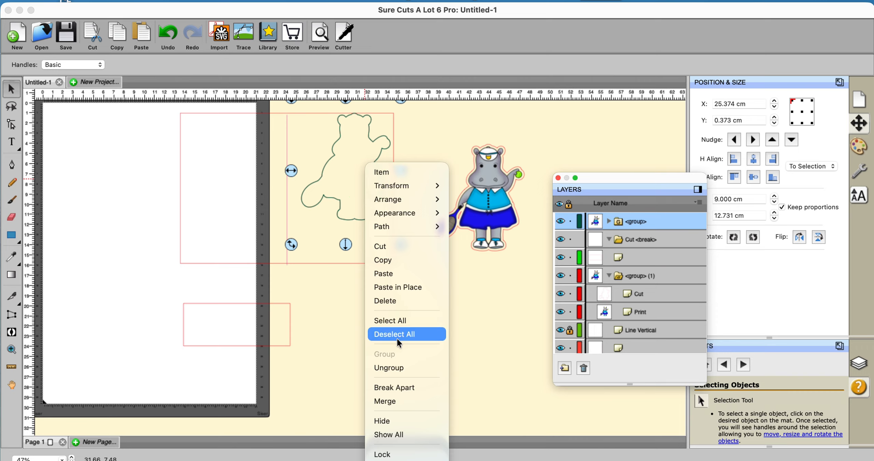
click(396, 367)
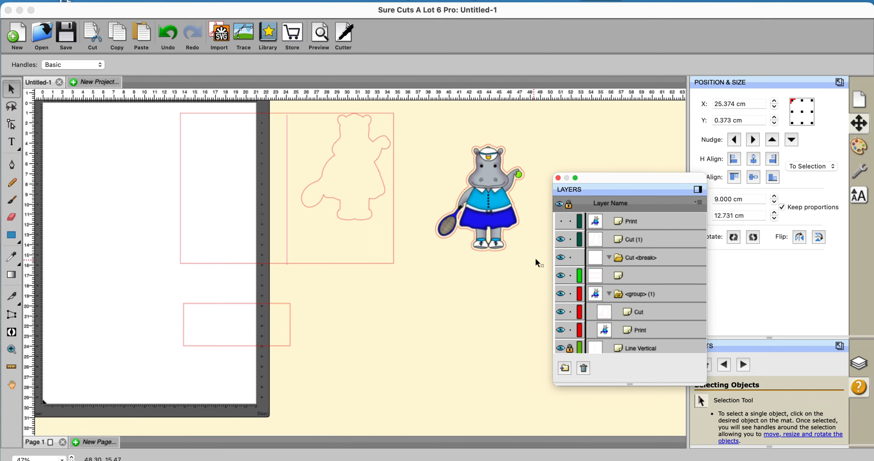
Step: Show the card hippo's print image again and delete it, leaving only its cut outline
click(648, 223)
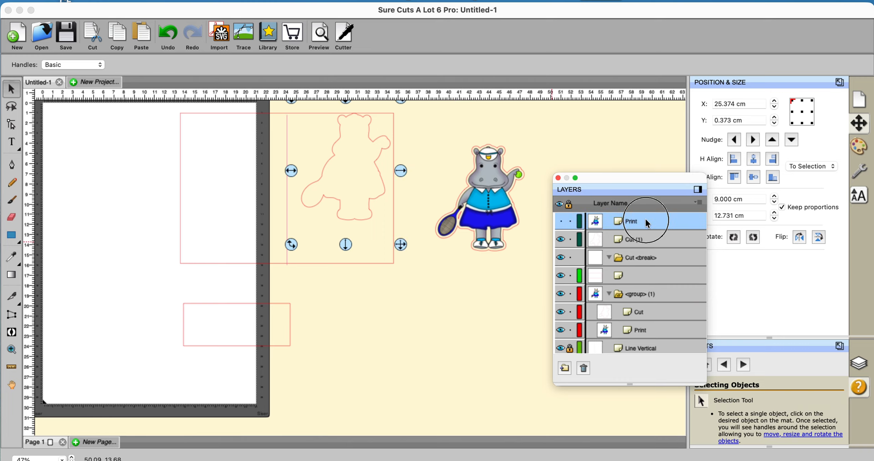
click(561, 221)
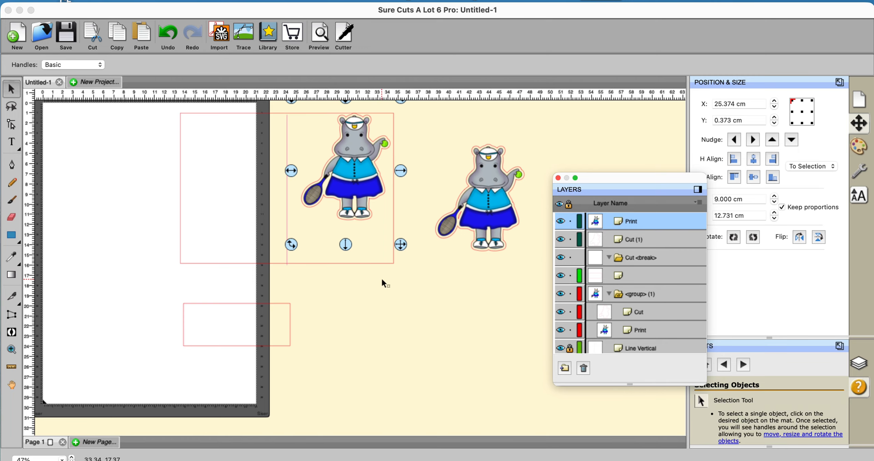
key(Delete)
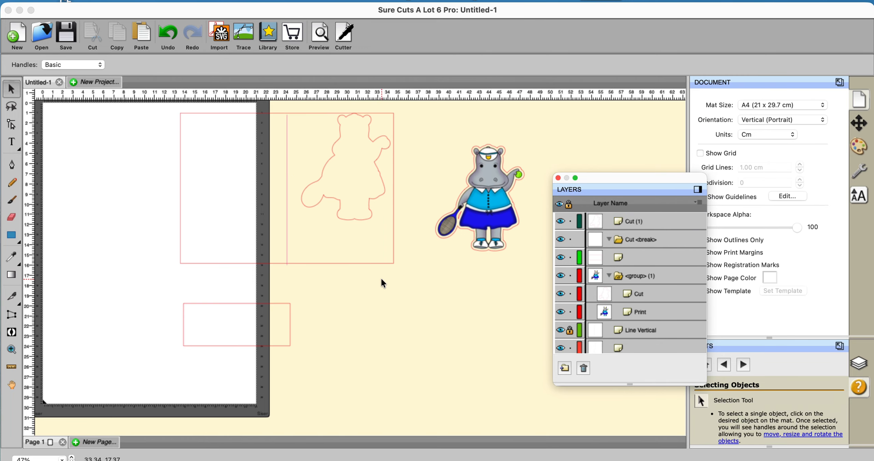
click(487, 247)
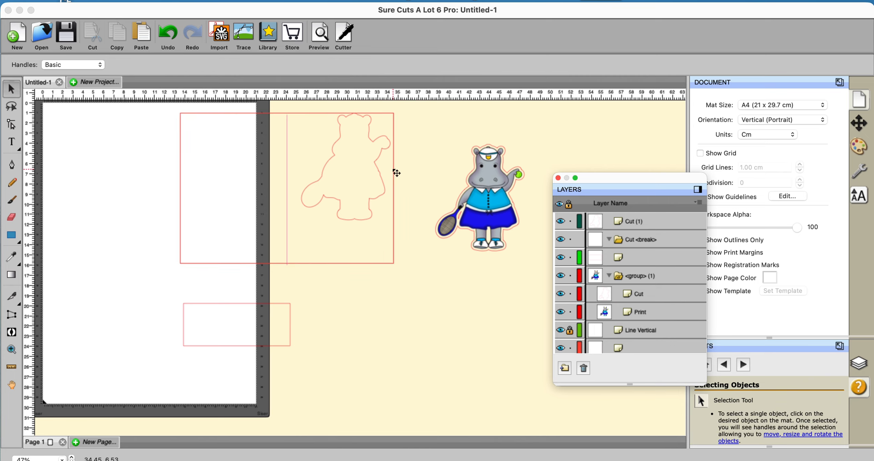
Step: Reduce the card rectangle's width to 17.25 cm so its side edge runs through the hippo outline
click(397, 173)
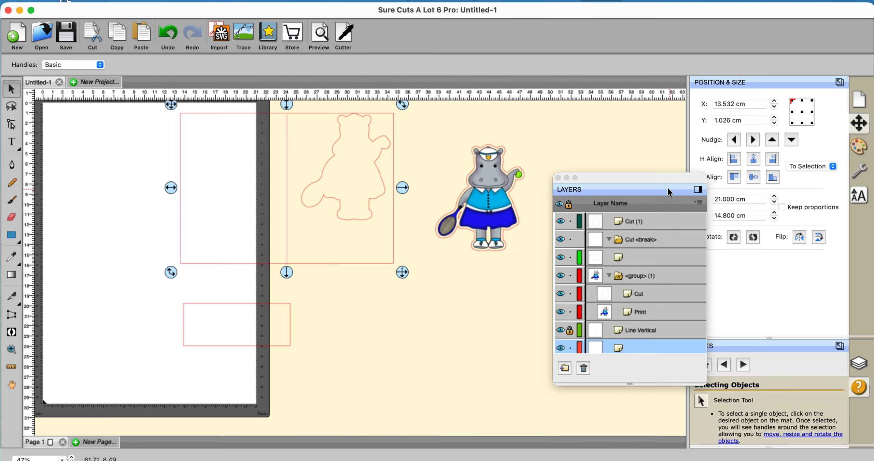
drag(656, 181, 632, 246)
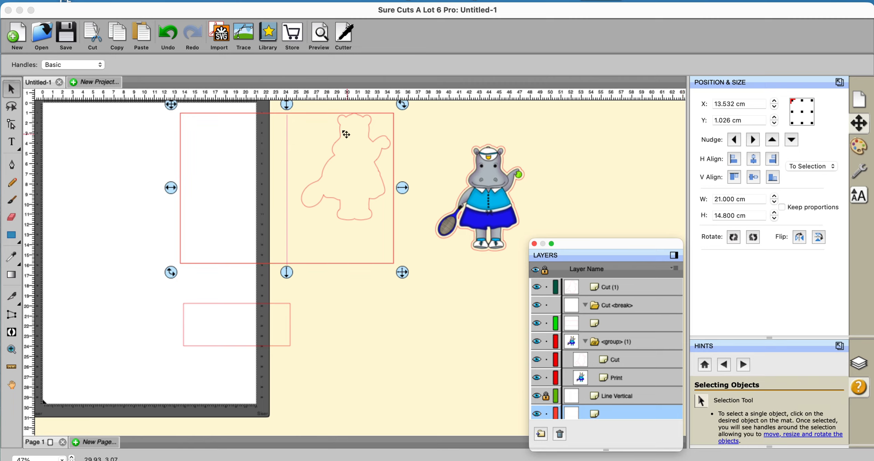
click(775, 204)
click(775, 205)
click(775, 204)
click(774, 204)
click(774, 204)
click(775, 205)
click(775, 205)
click(775, 204)
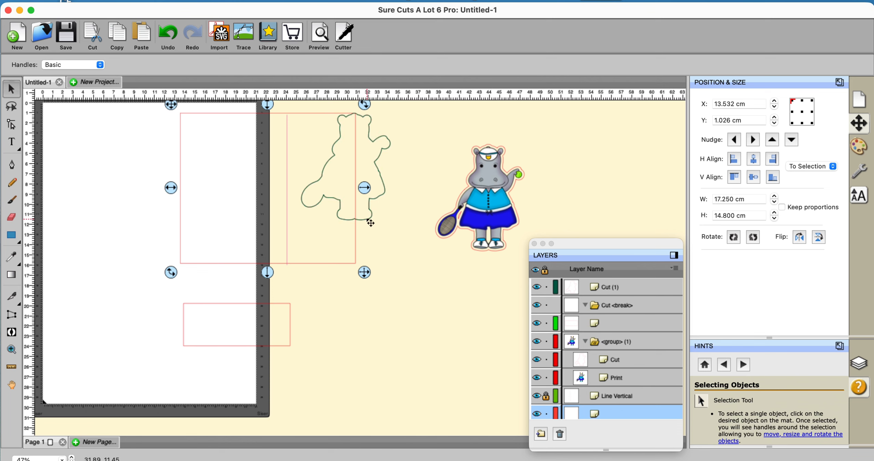
click(393, 315)
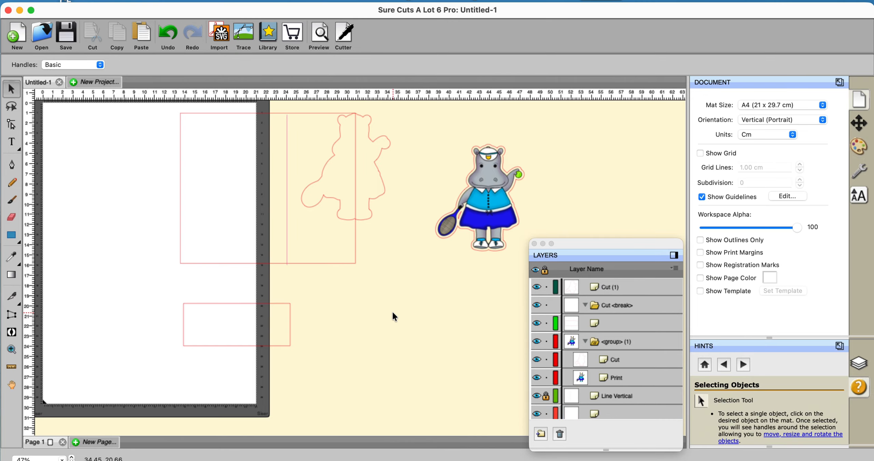
Step: Merge the card rectangle and the hippo cut outline into one shape with Union
click(350, 267)
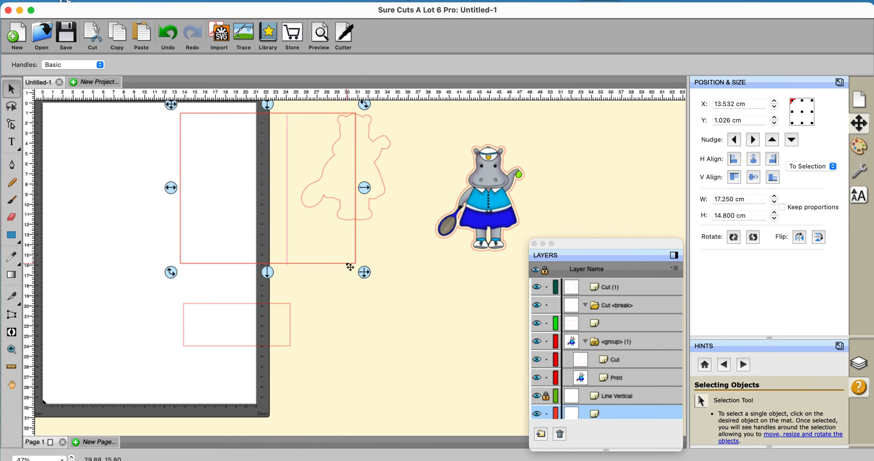
shift+click(384, 199)
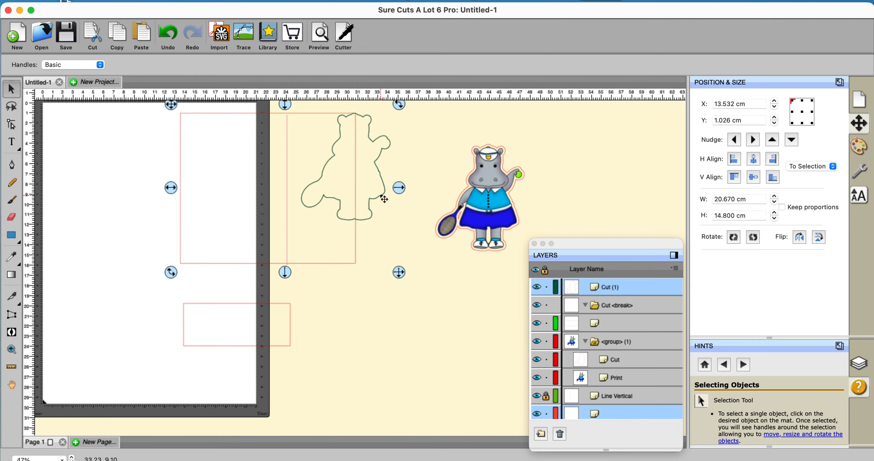
click(188, 0)
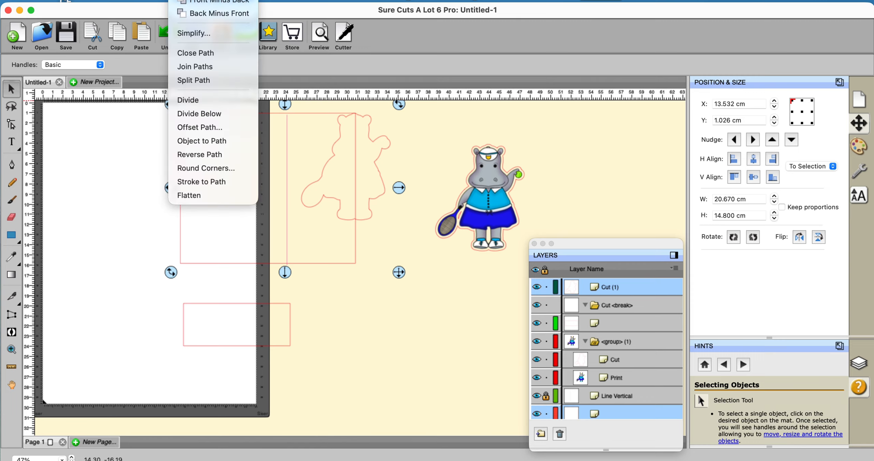
click(201, 0)
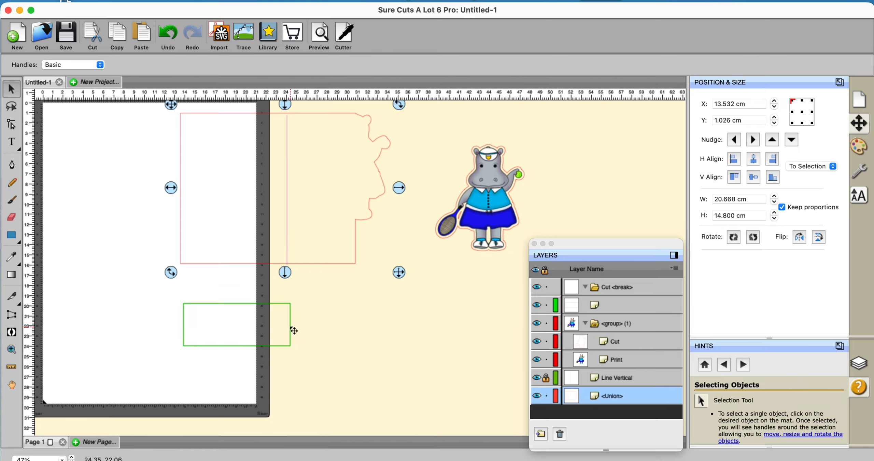
Step: Move the small rectangle off the mat to about X 26.97 cm, Y 18.21 cm, and round its upper-right corner using the Rounded corner type
drag(293, 330, 427, 315)
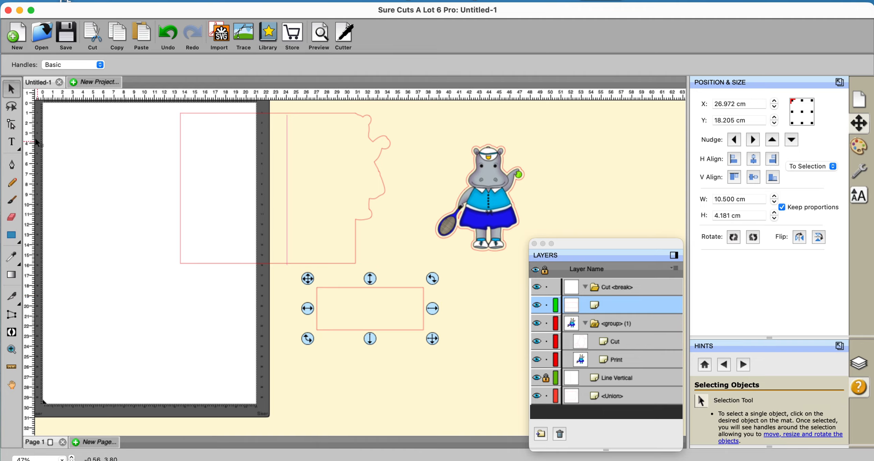
click(9, 125)
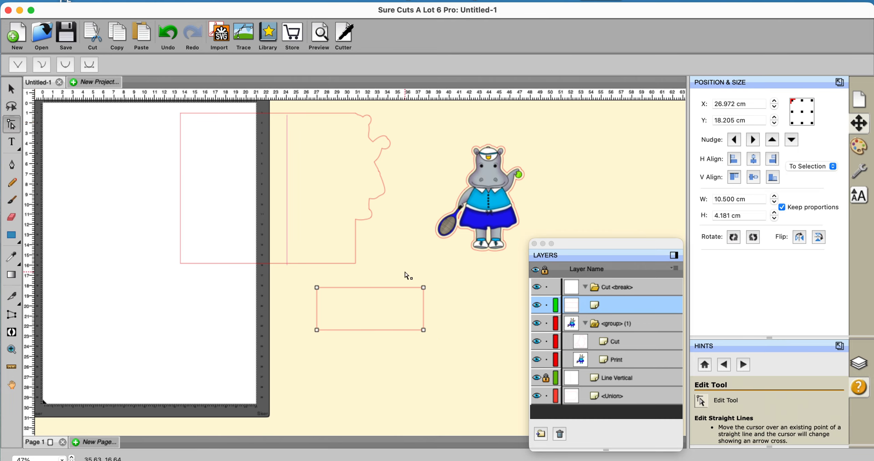
click(424, 287)
click(179, 1)
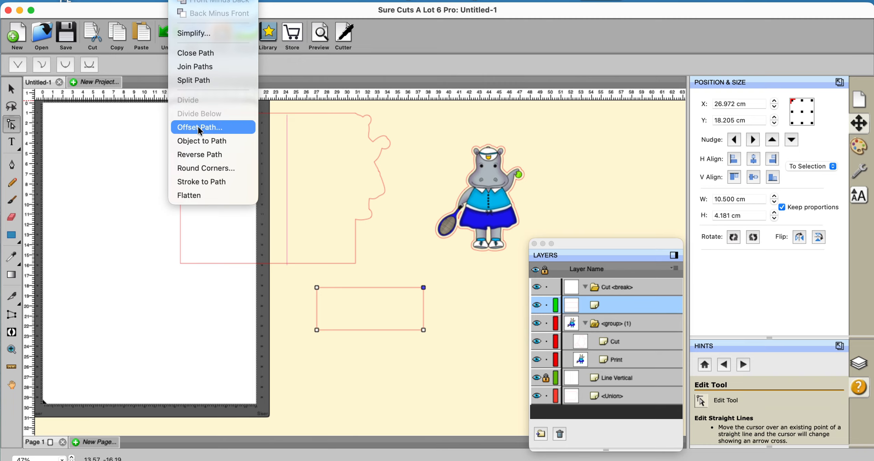
click(204, 168)
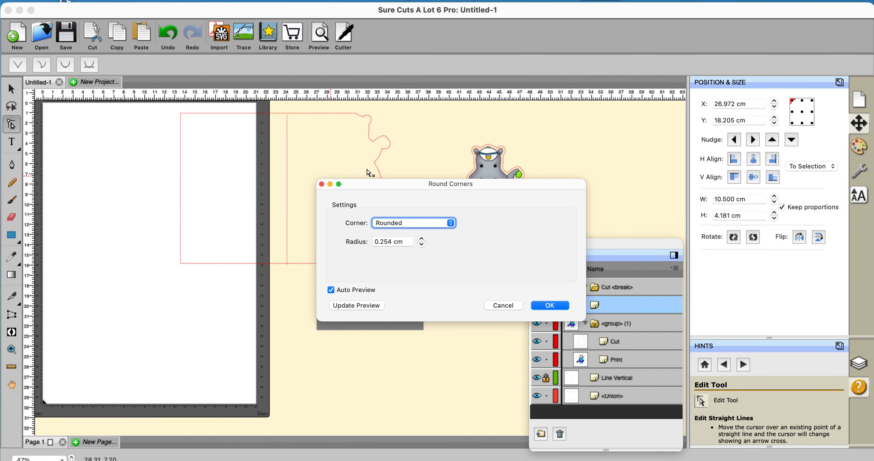
drag(389, 181, 559, 177)
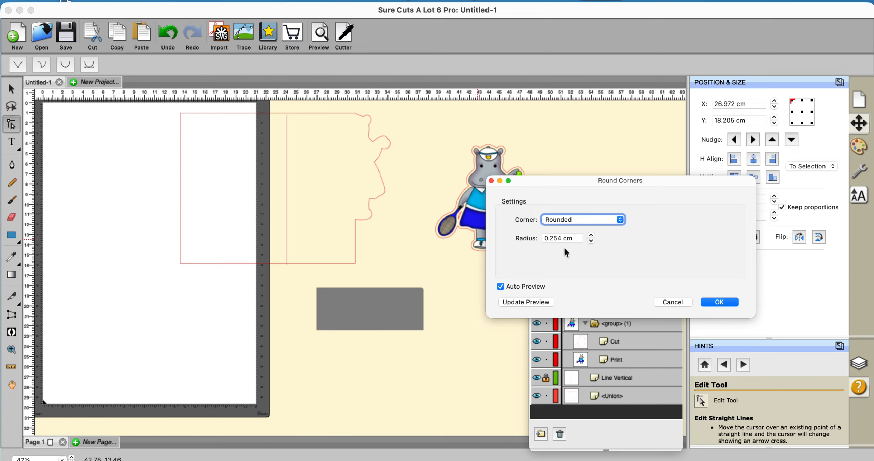
click(592, 235)
drag(592, 235, 591, 235)
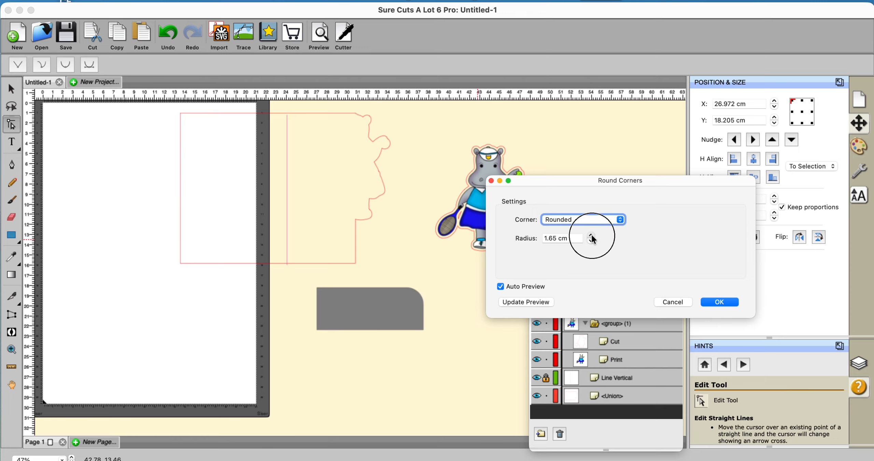
click(717, 302)
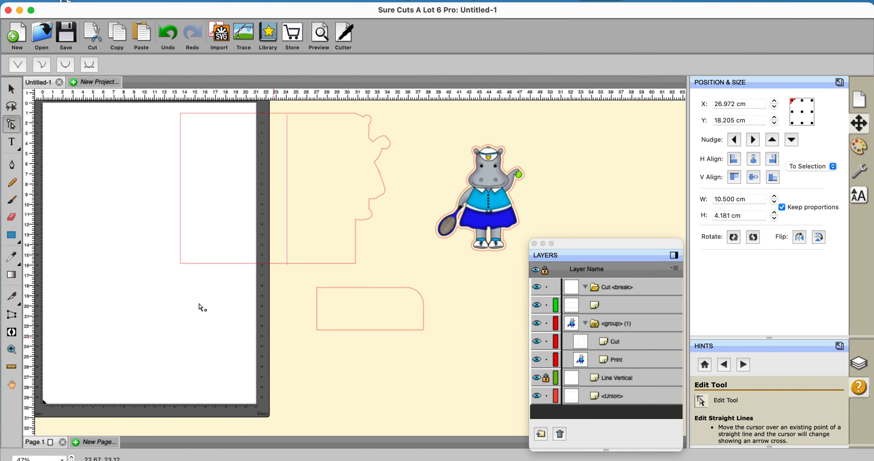
click(12, 90)
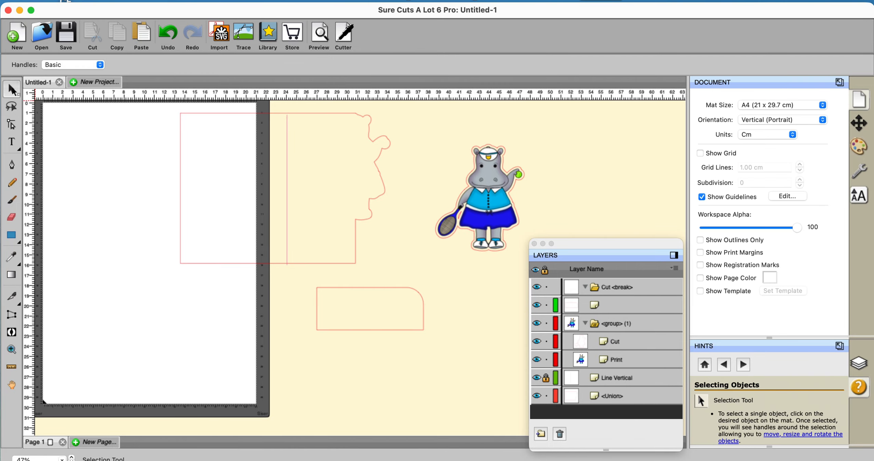
Step: Move the rounded rectangle against the card's fold line at about X 24.12 cm and align its bottom edge with the card's
click(357, 290)
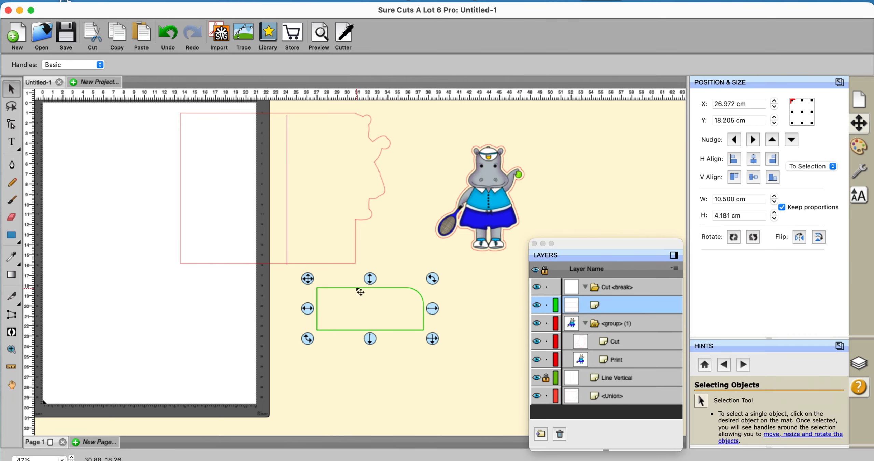
drag(360, 292, 337, 233)
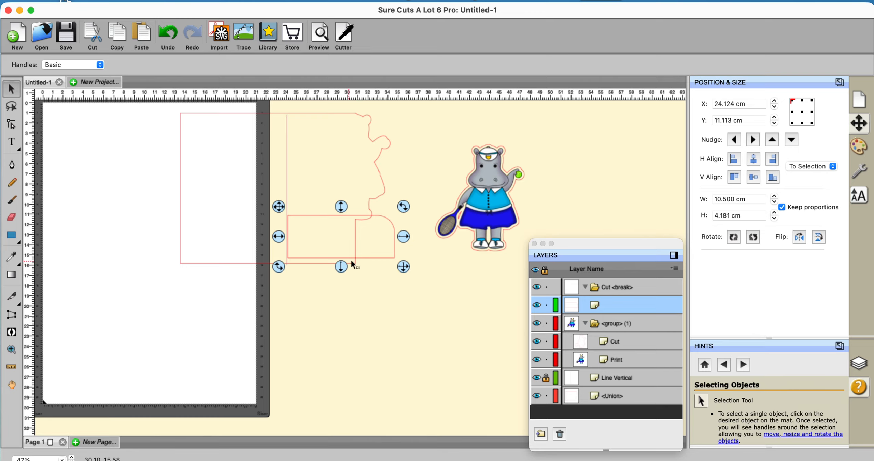
click(151, 106)
drag(150, 106, 424, 299)
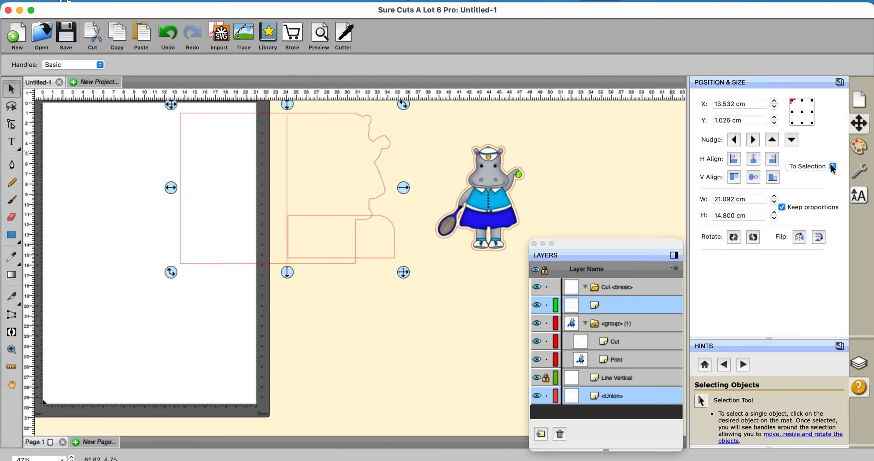
click(773, 178)
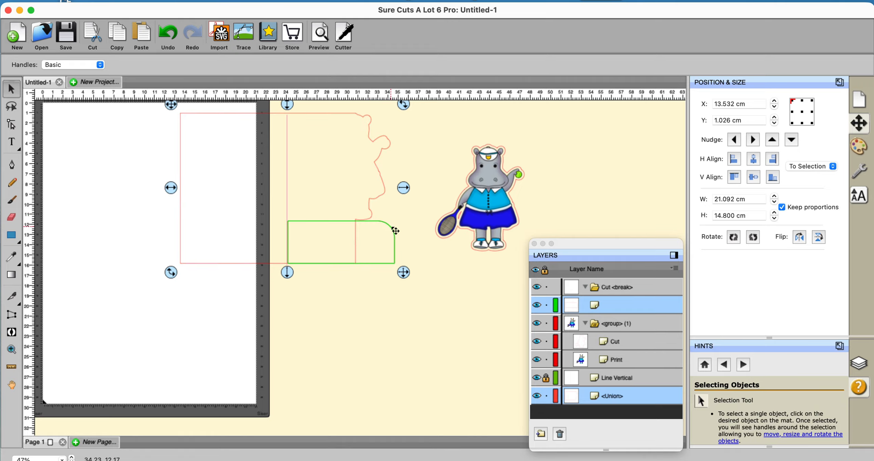
click(414, 257)
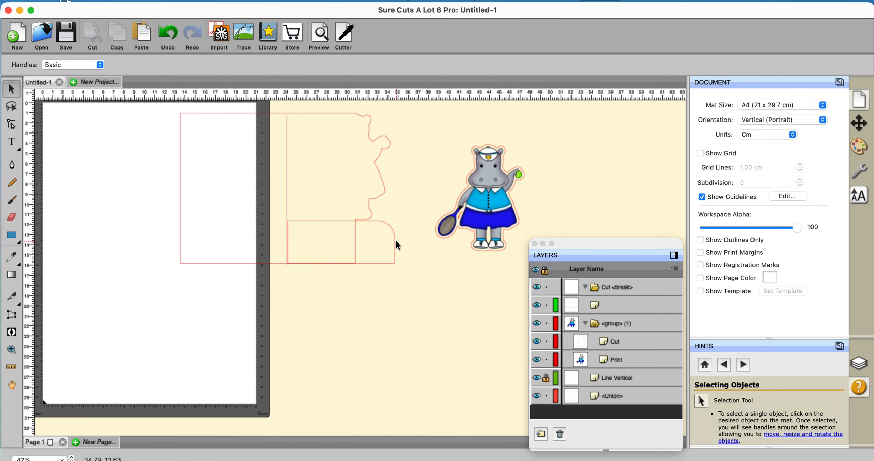
Step: Unlock the rounded rectangle's proportions, increase its height to 4.43 cm, and align its bottom edge with the card outline again
click(398, 245)
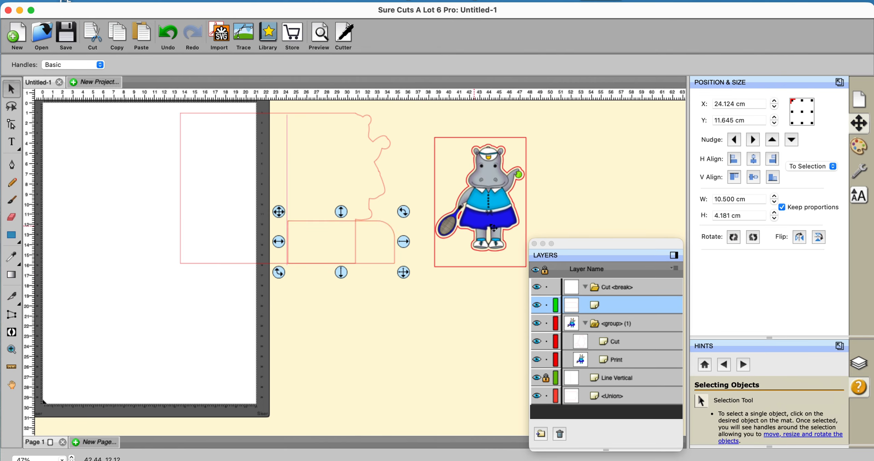
click(782, 207)
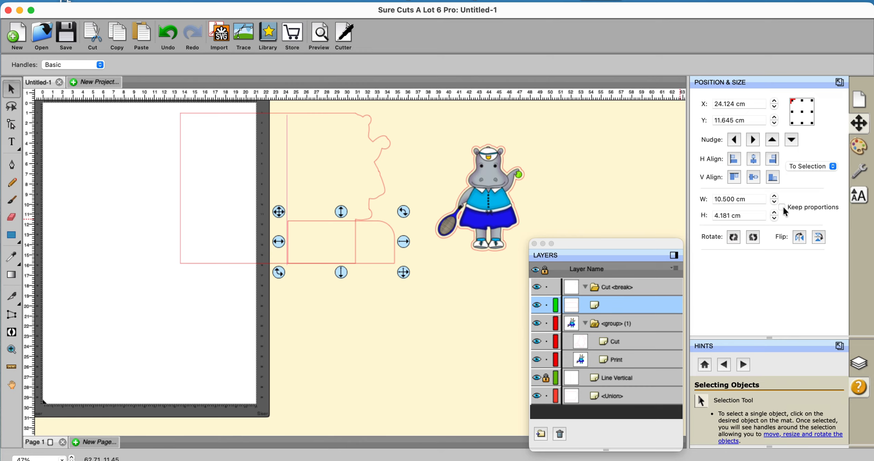
click(774, 213)
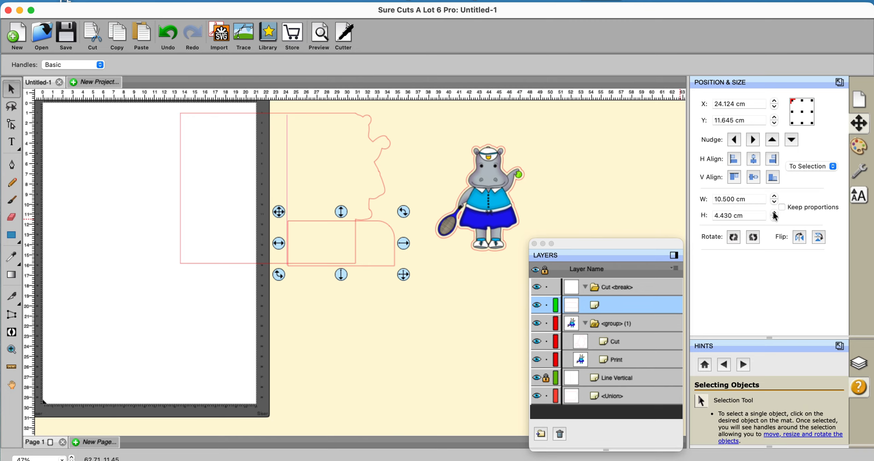
drag(142, 104, 421, 292)
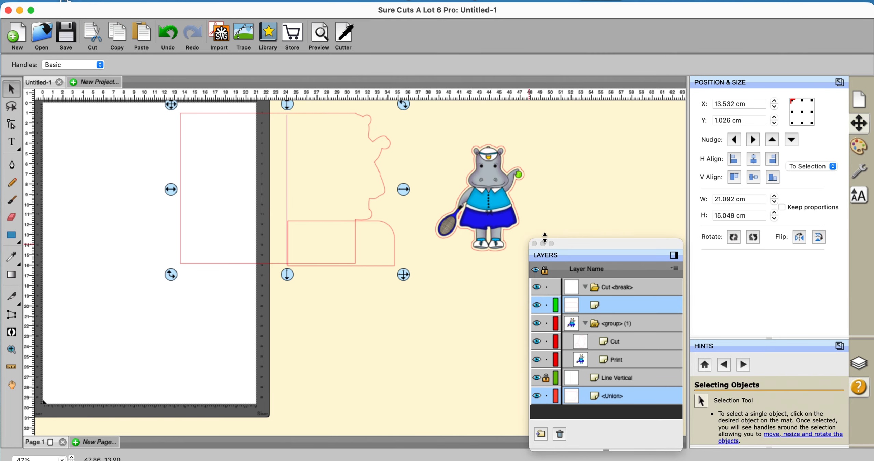
click(773, 176)
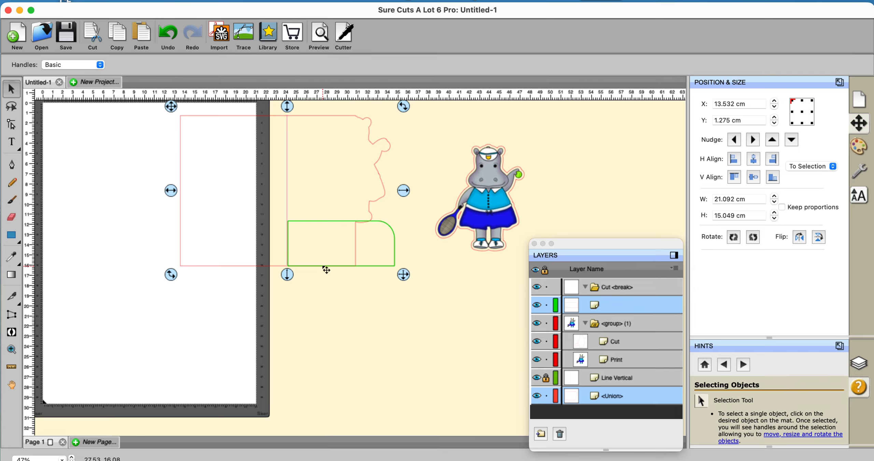
Step: Merge the rounded rectangle and the card outline into one shape with Union
drag(129, 106, 427, 305)
click(185, 0)
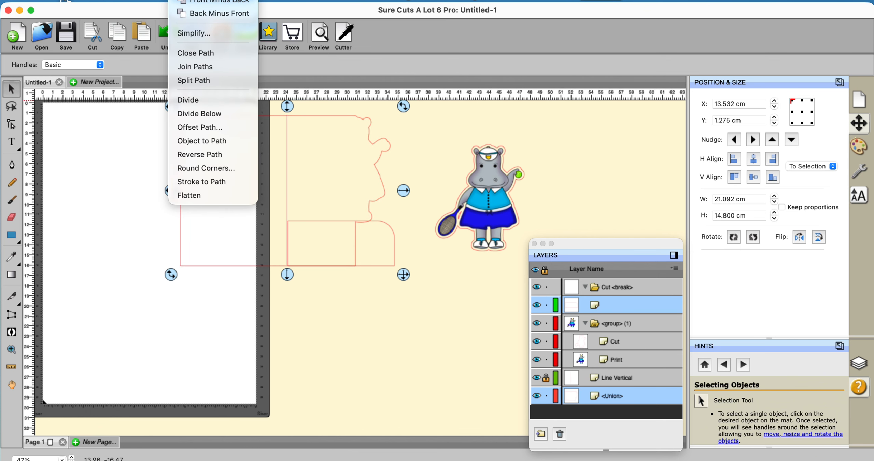
click(191, 0)
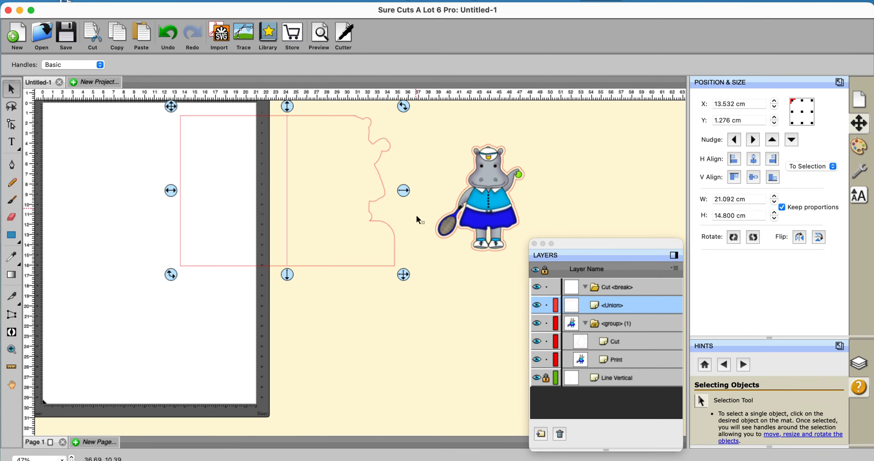
Step: Place the printed hippo over the card's matching cut edge and move it back beside the card at about X 36.62 cm, Y 1.31 cm
drag(489, 204, 352, 175)
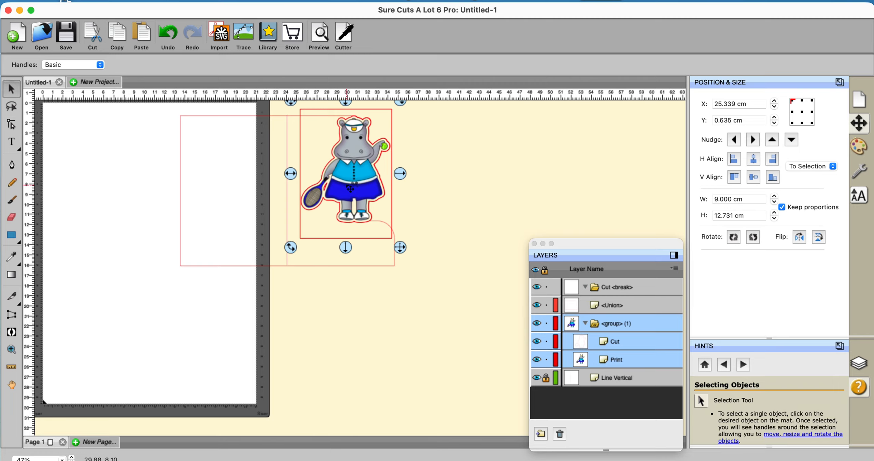
drag(350, 188, 464, 195)
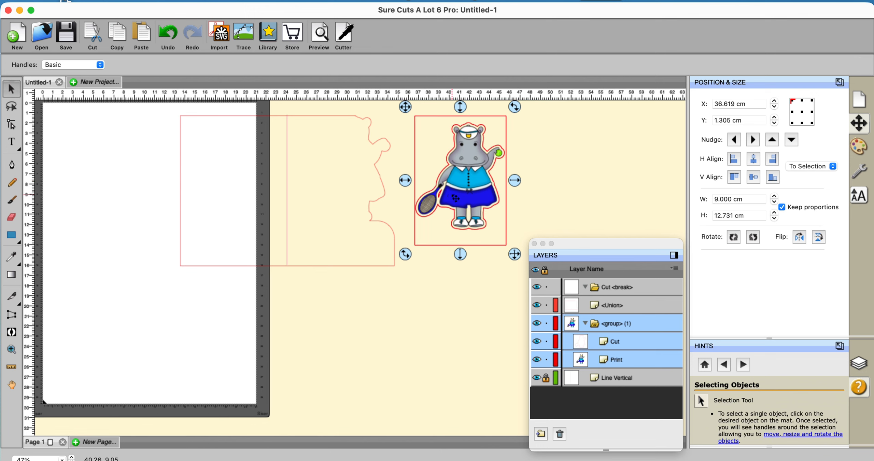
Step: Insert the Leaf 1 shape from the library's Createinspain folder, enlarge it to about 11.8 × 12.36 cm, and place it over the card front
click(267, 35)
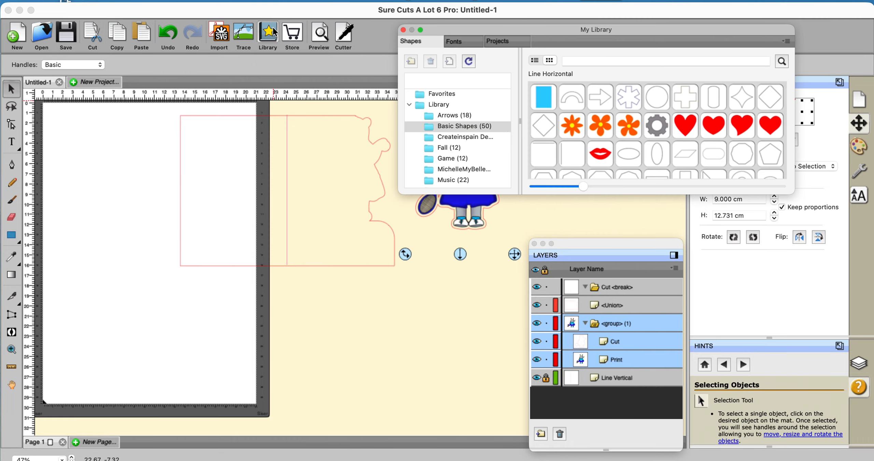
click(458, 137)
double_click(572, 98)
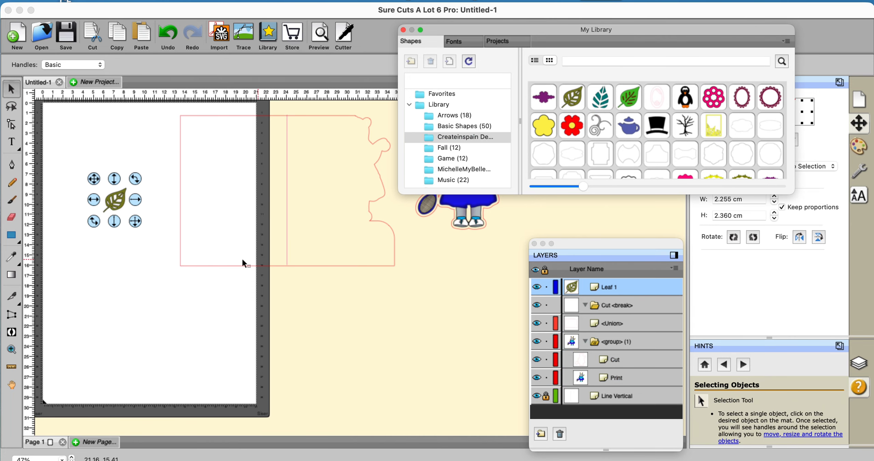
drag(135, 221, 260, 351)
drag(208, 325, 406, 239)
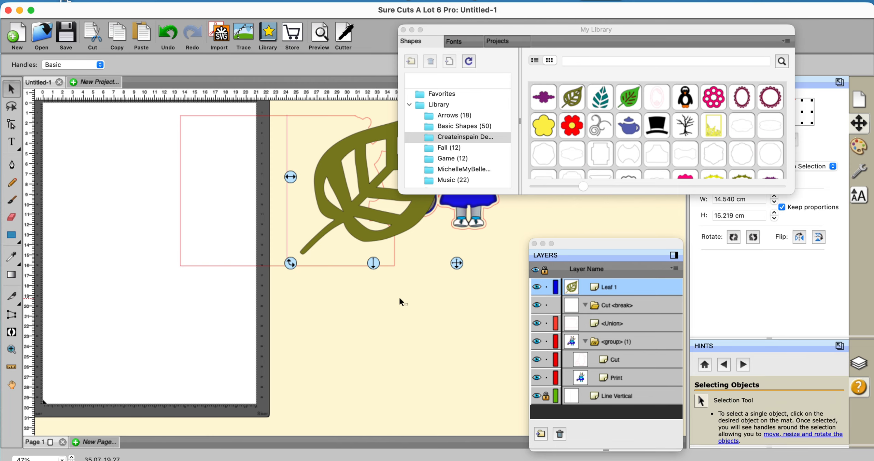
drag(457, 263, 429, 234)
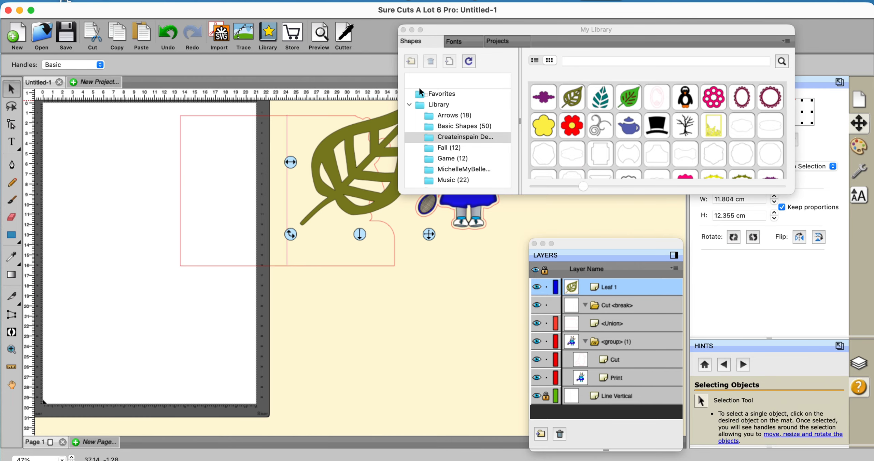
click(403, 30)
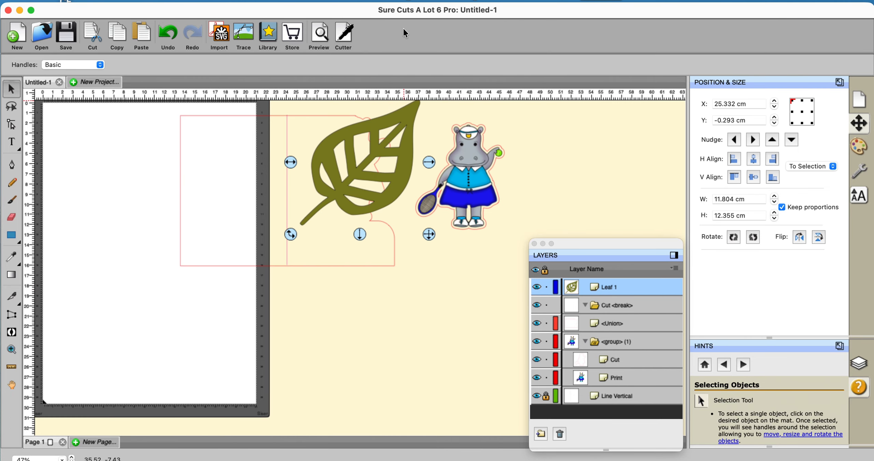